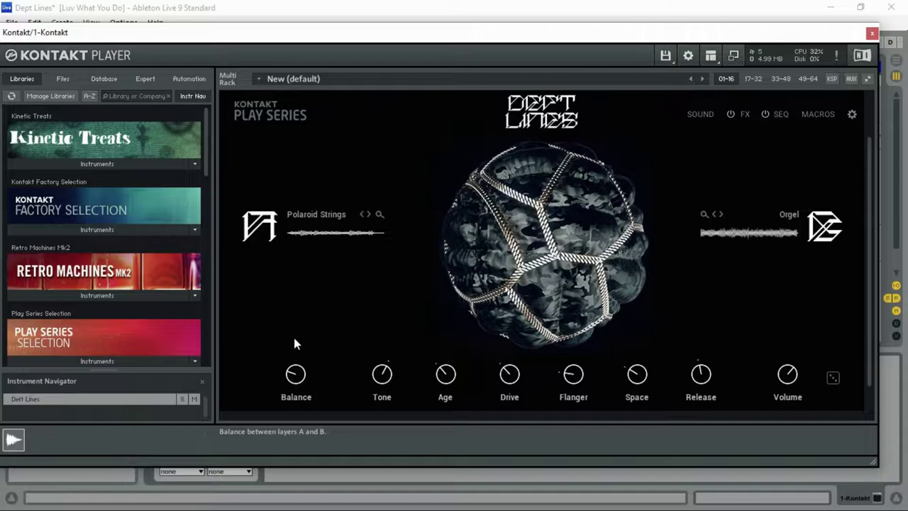
Adjust the Tone, Age and Drive macro knobs to hear how each one shapes the sound.
mouse_move(385, 402)
left_mouse_down()
mouse_move(380, 411)
mouse_move(378, 387)
left_mouse_up()
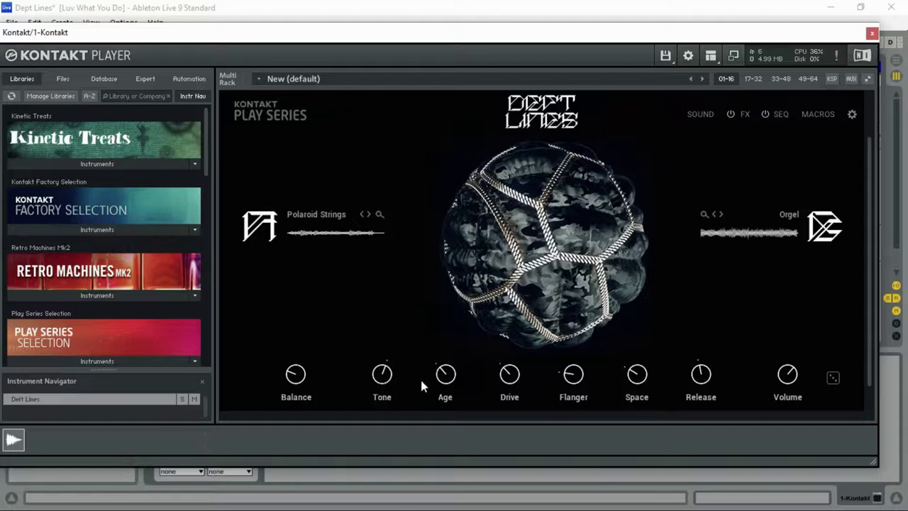
left_click_drag(445, 384, 434, 302)
mouse_move(445, 376)
left_click_drag(445, 377, 445, 426)
mouse_move(454, 377)
left_click(453, 375)
left_click(453, 375)
left_click(515, 383)
Sweep the Flanger and Space macro knobs through high and low amounts.
left_click_drag(580, 381, 573, 329)
left_click_drag(579, 379, 561, 497)
left_click_drag(639, 374, 643, 268)
left_click_drag(628, 383, 705, 356)
Randomize the sound sources, layer balance and all macro knobs repeatedly until The Orb and Thump 04 are loaded.
left_click(833, 378)
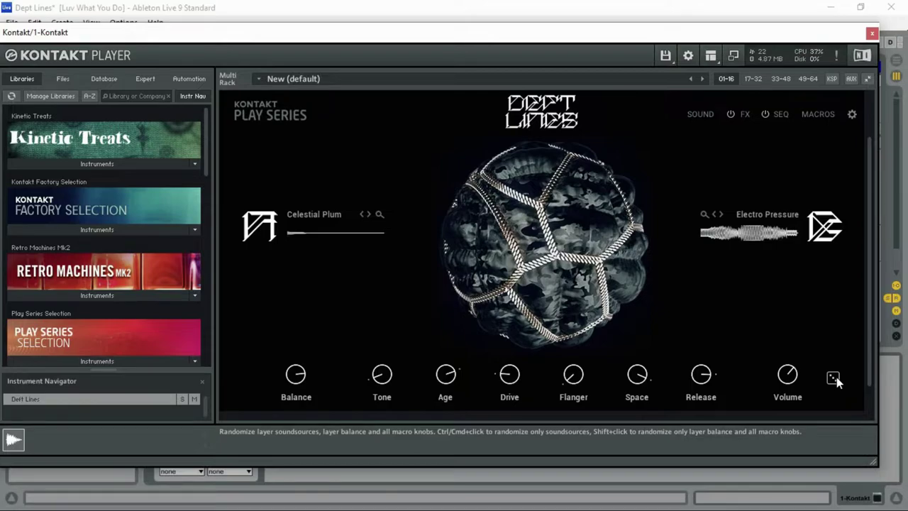
left_click(833, 378)
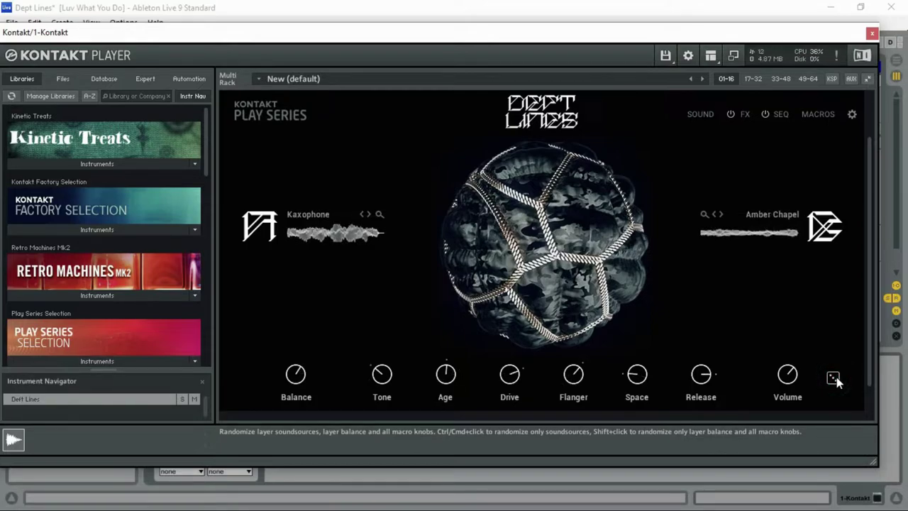
left_click(833, 377)
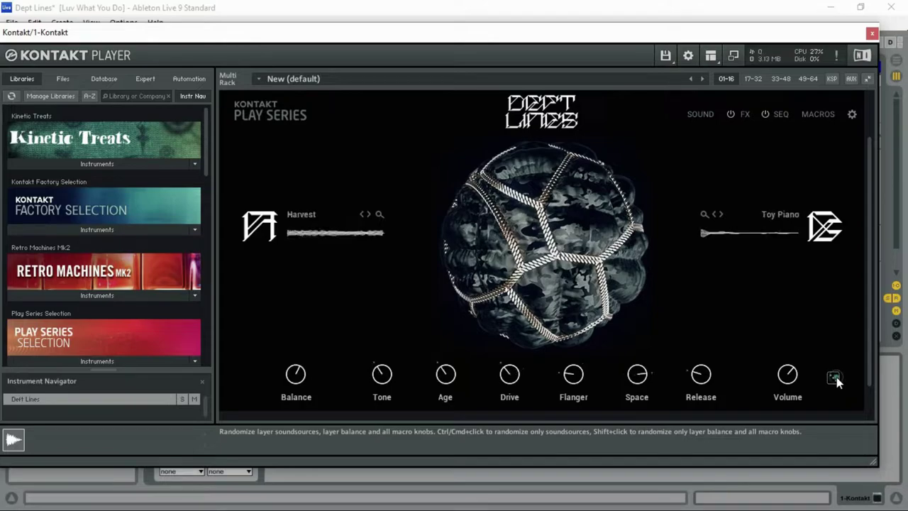
left_click(833, 377)
left_click(834, 377)
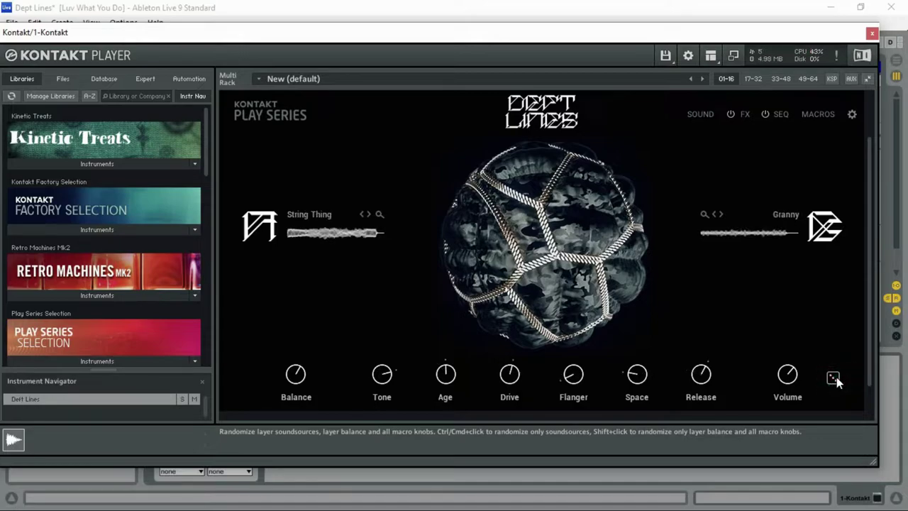
left_click(834, 377)
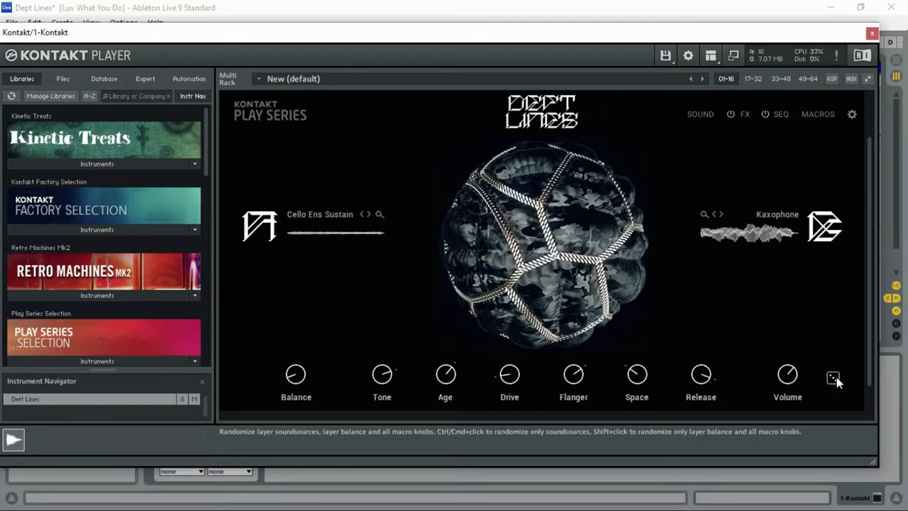
left_click(834, 377)
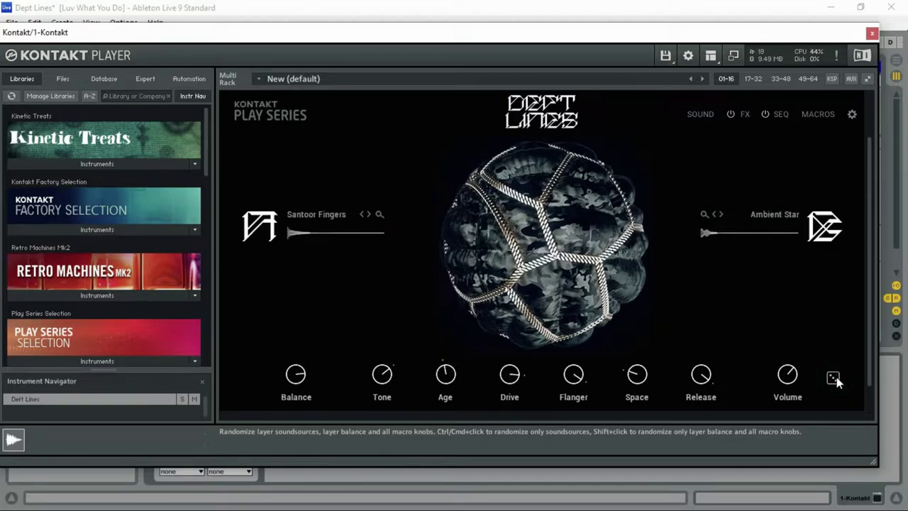
left_click(834, 378)
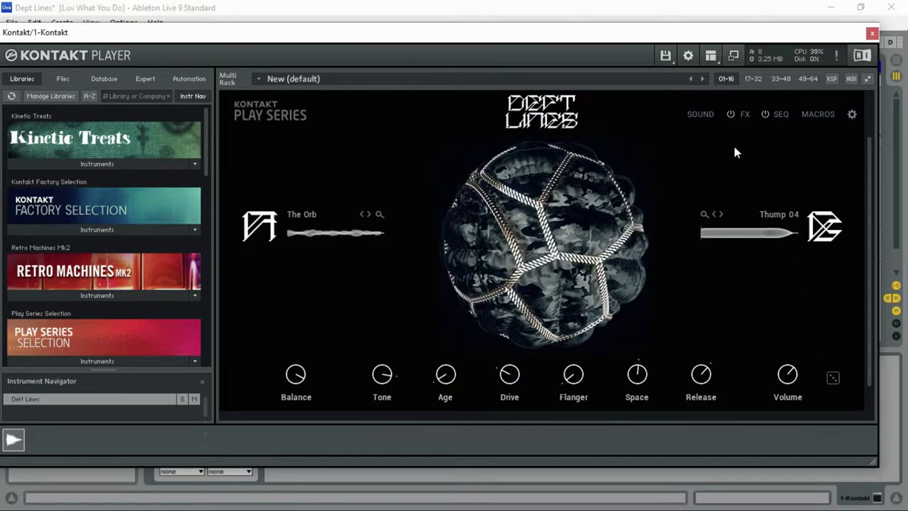
Open the sound editor and slightly adjust layer A's Color amount.
left_click(699, 113)
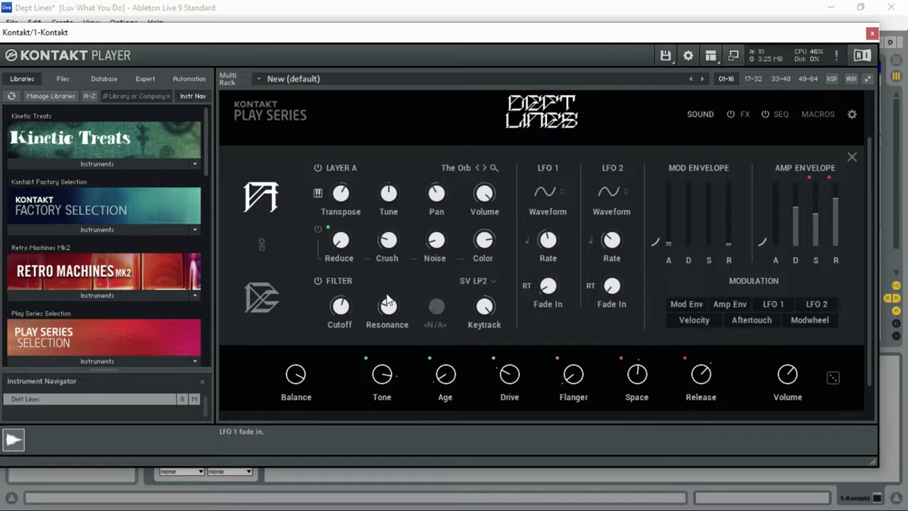
left_click_drag(485, 239, 485, 242)
Switch the effects and the sequencer off and back on to compare the sound with and without them.
left_click(765, 114)
left_click(772, 116)
left_click(732, 114)
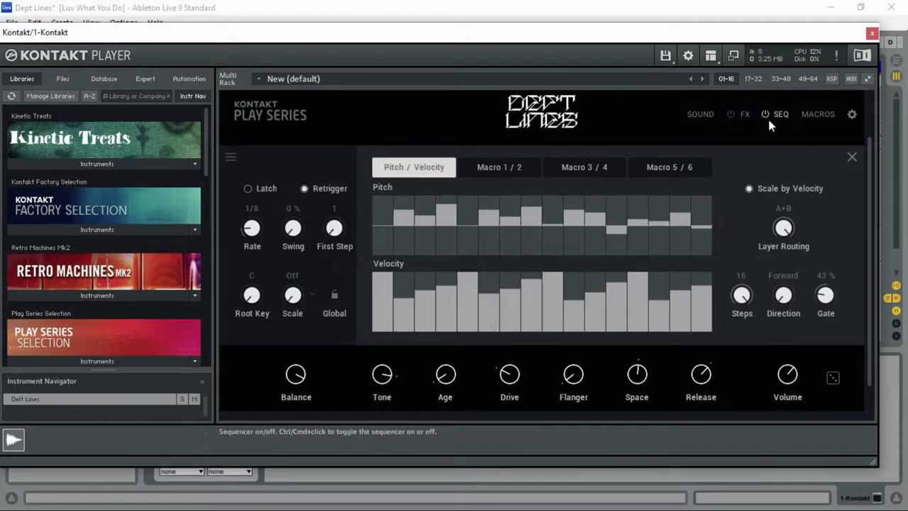
left_click(762, 114)
left_click(731, 116)
left_click(680, 113)
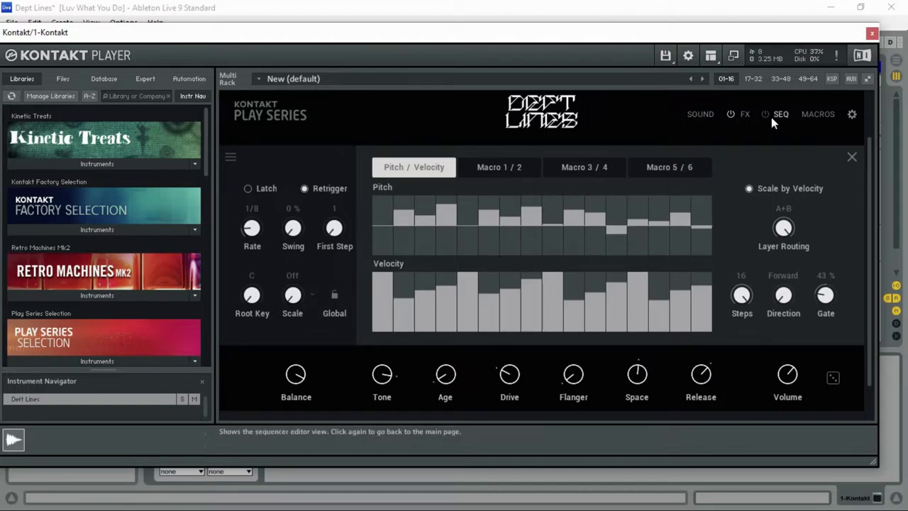
left_click(743, 114)
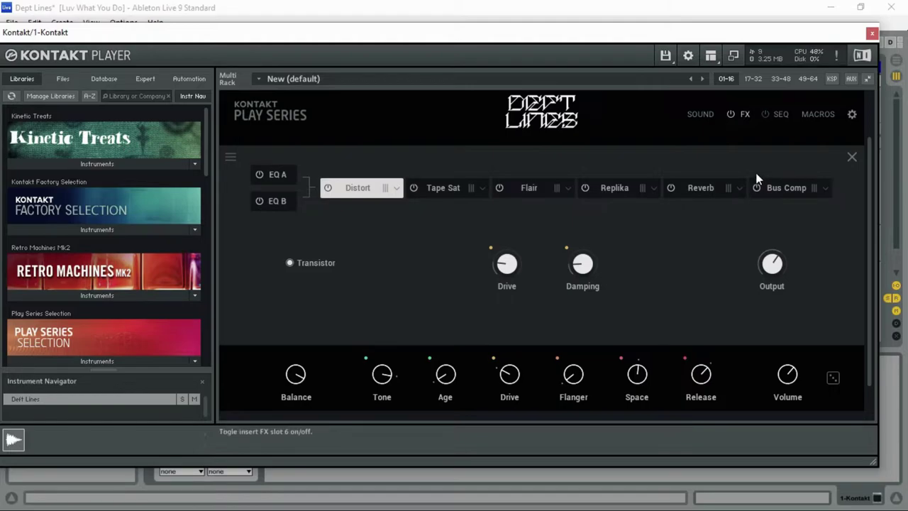
left_click(763, 114)
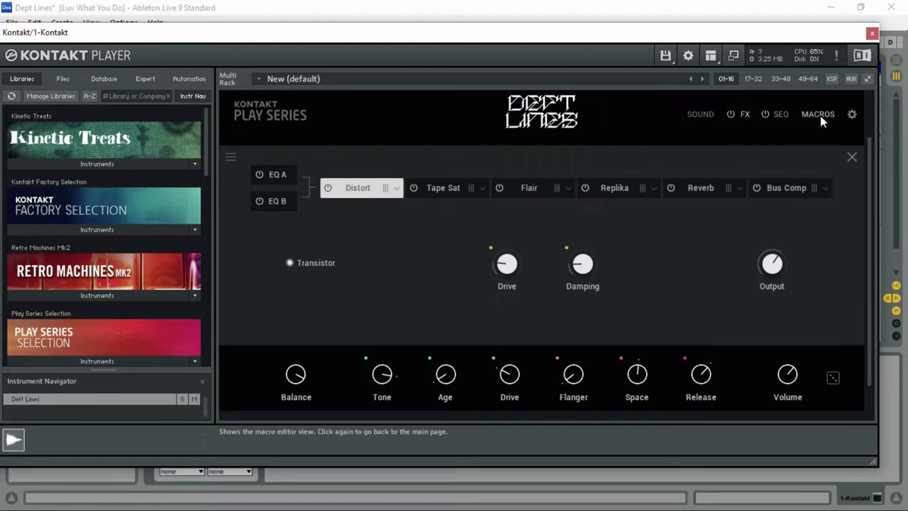
In the sequencer, touch up the velocities of steps 11 and 4 and lower the fifth step's pitch below the root.
left_click(782, 115)
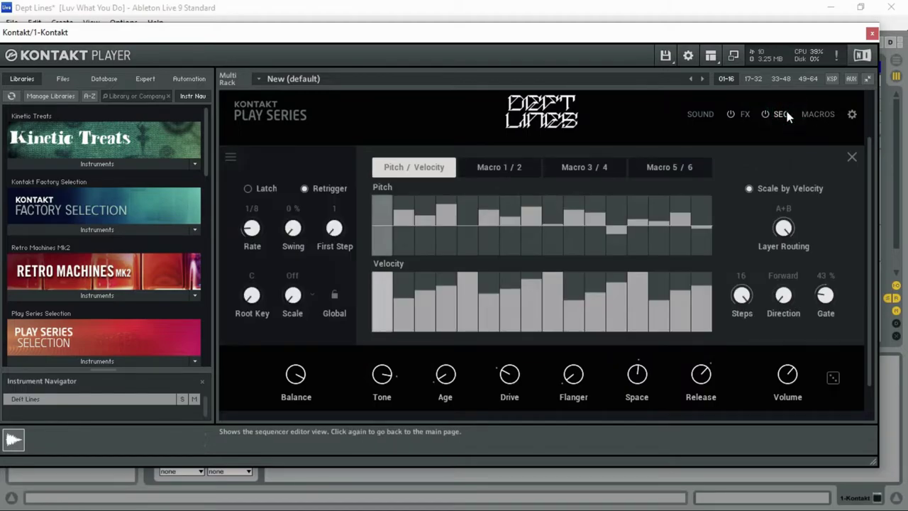
left_click(588, 298)
left_click(591, 291)
left_click(444, 287)
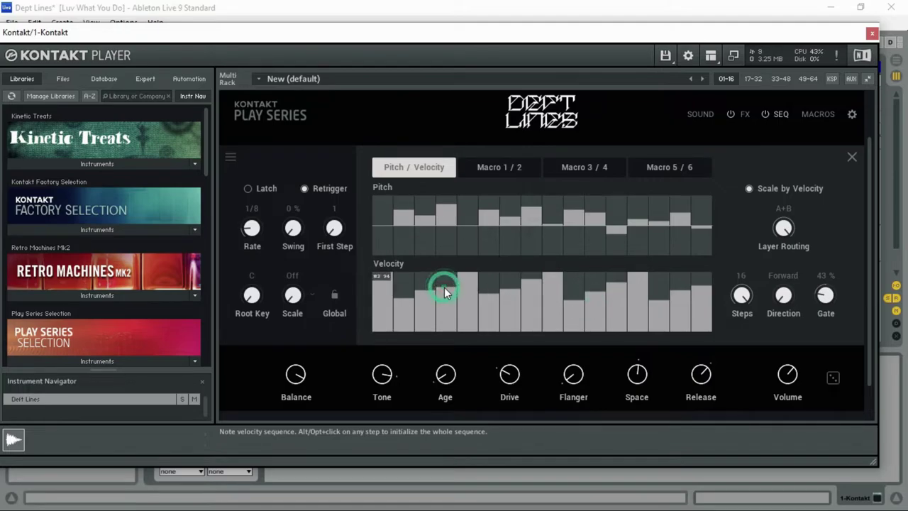
left_click(468, 216)
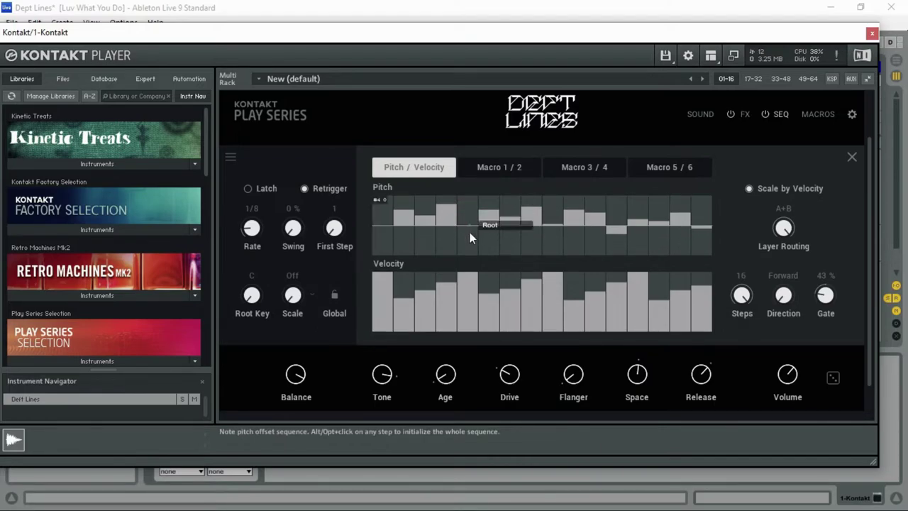
left_click_drag(469, 232, 470, 239)
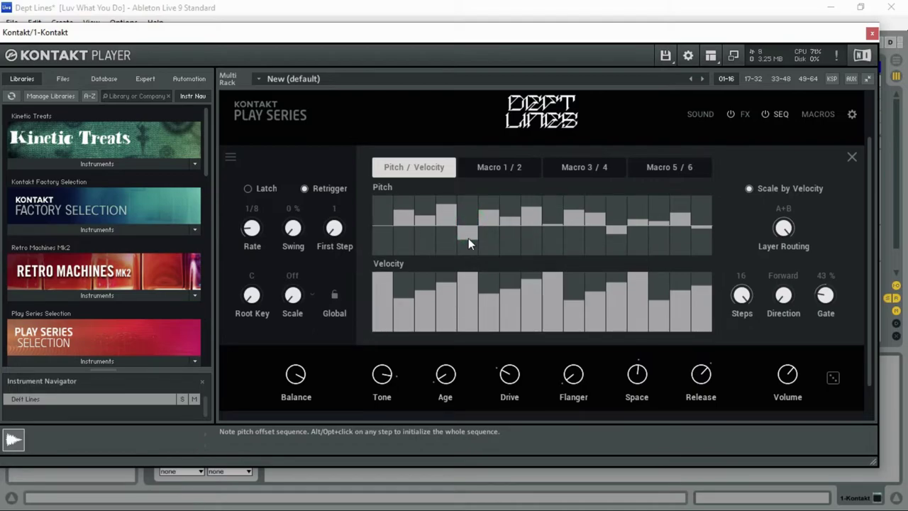
left_click_drag(468, 238, 468, 235)
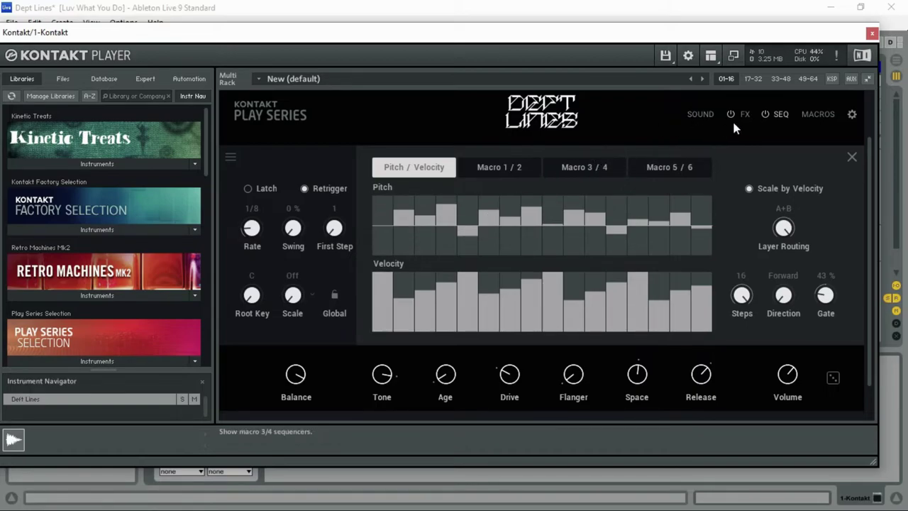
Review the settings of the Reverb, Replika, Flair, Tape Sat and Distort effects in the effects chain.
left_click(751, 117)
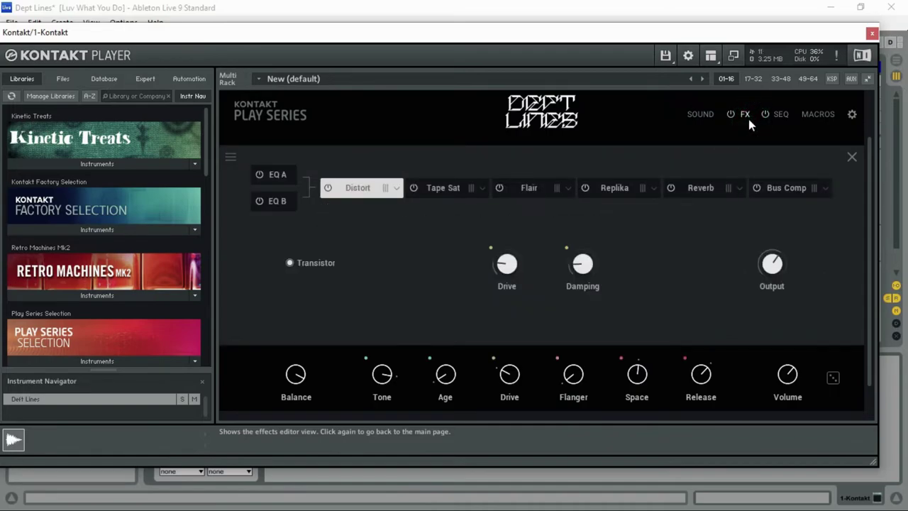
left_click(695, 188)
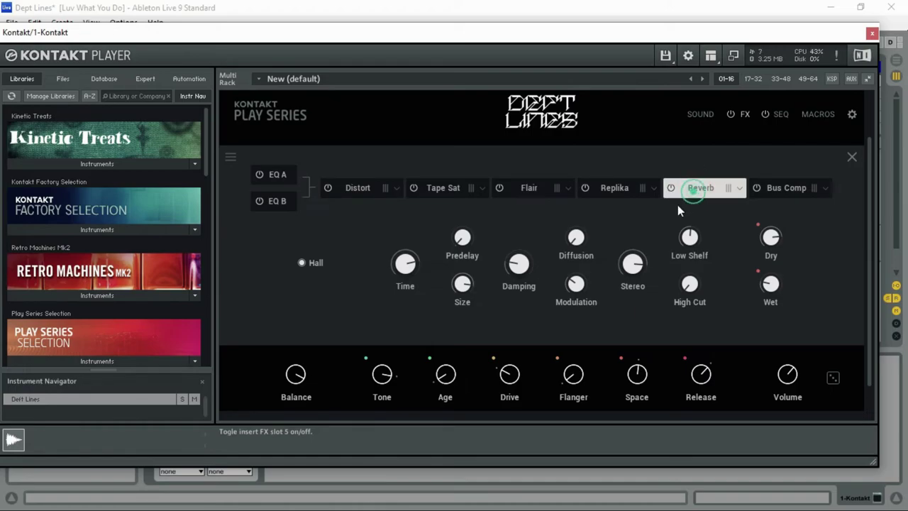
left_click(614, 189)
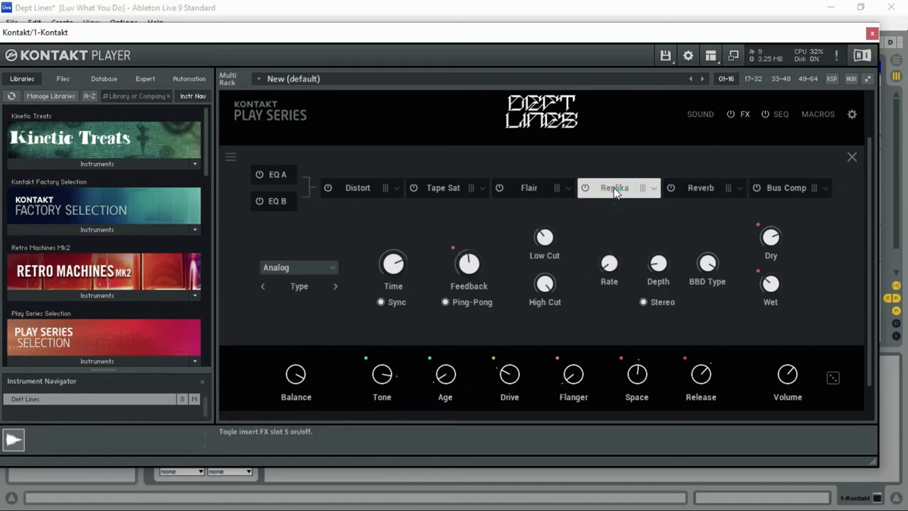
left_click(535, 191)
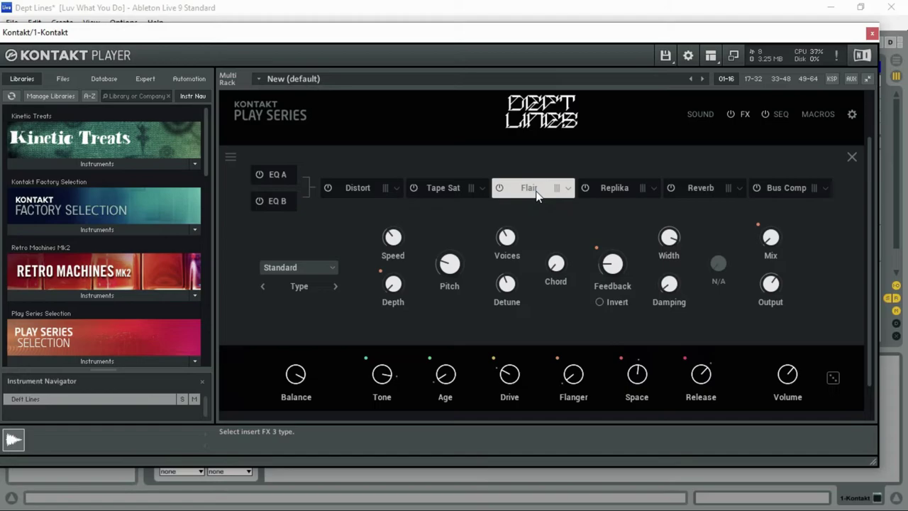
left_click(449, 190)
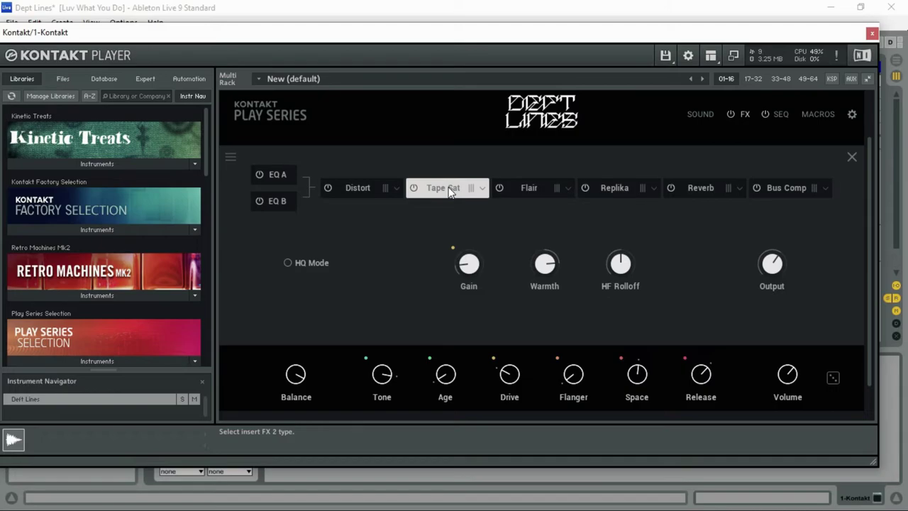
left_click(364, 188)
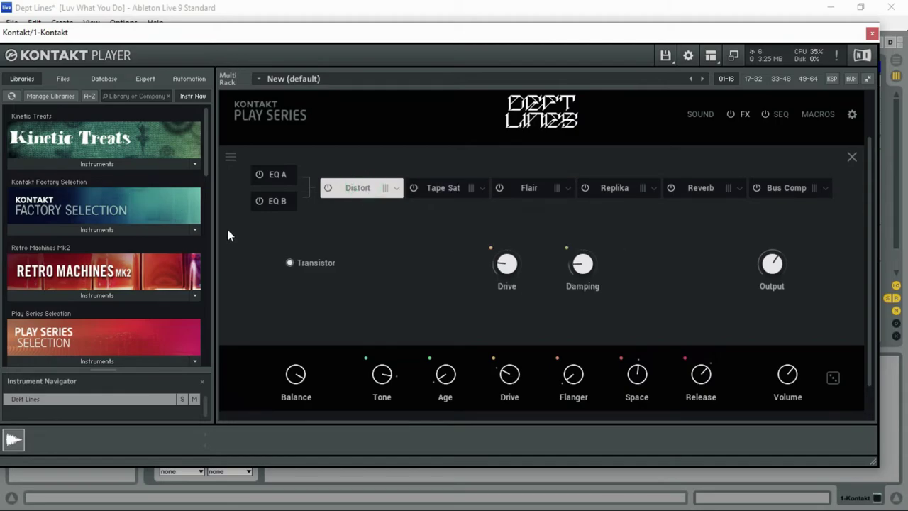
Toggle EQ A and EQ B off and back on to compare their effect on the two layers.
left_click(260, 178)
left_click(259, 202)
left_click(259, 203)
left_click(260, 175)
left_click(261, 175)
View the sequencer and effects editors again, returning to the instrument's main page.
left_click(789, 122)
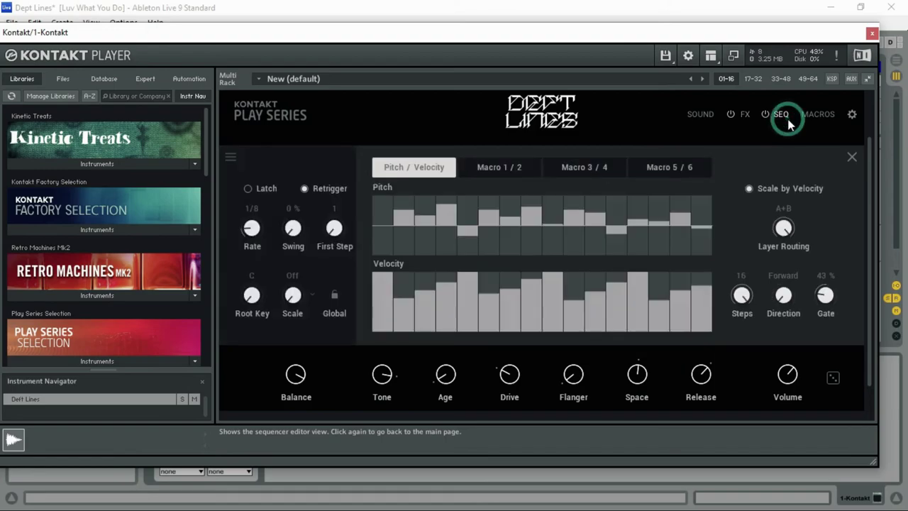
left_click(789, 121)
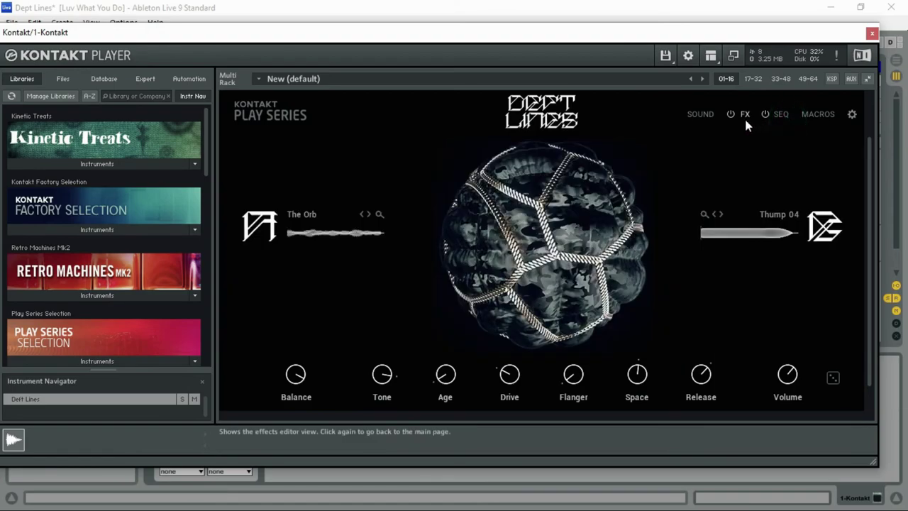
left_click(746, 117)
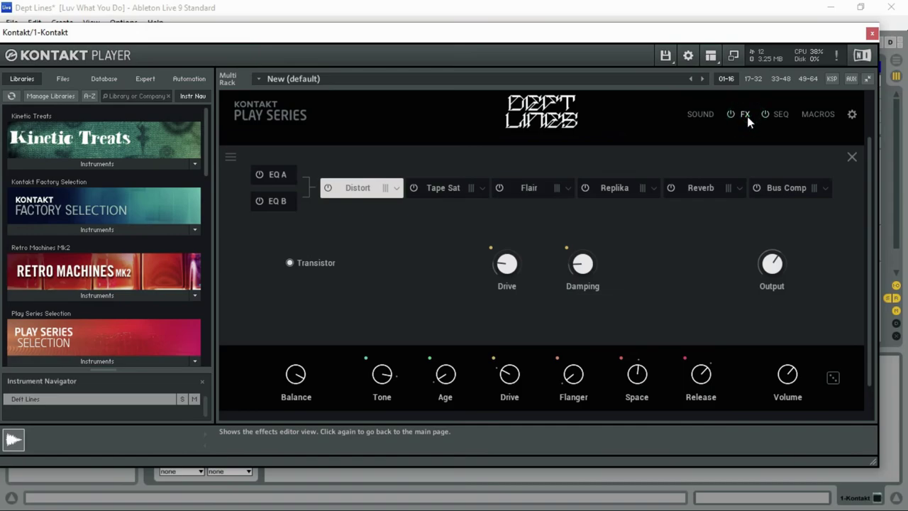
left_click(746, 116)
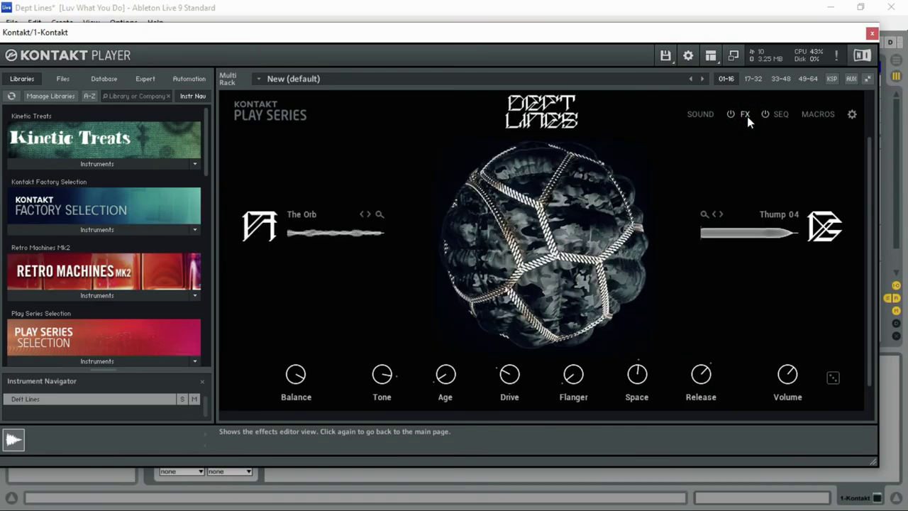